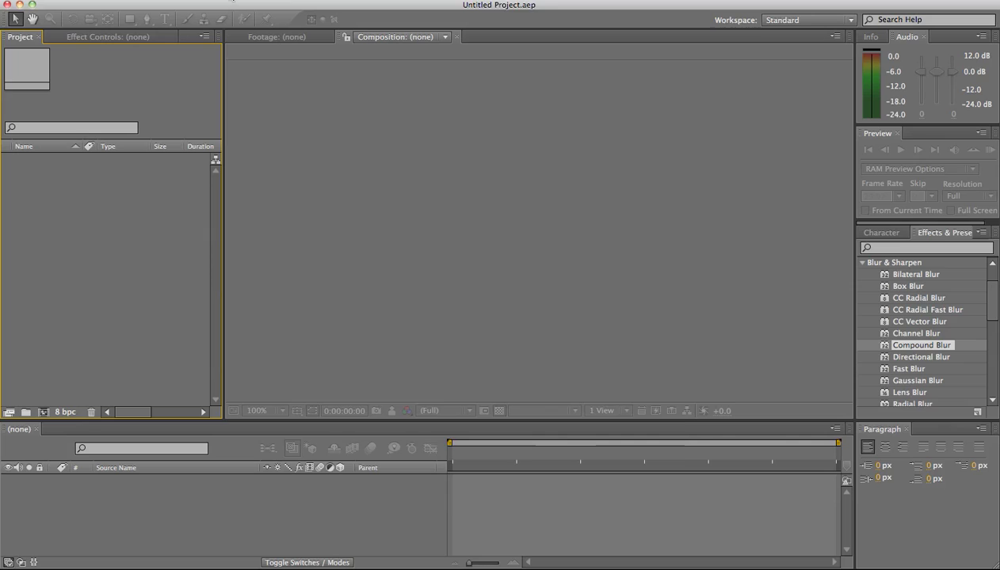
- Create an 'Animated box' composition and draw a small rectangle in its top-left corner
{"action": "key", "text": "super+n"}
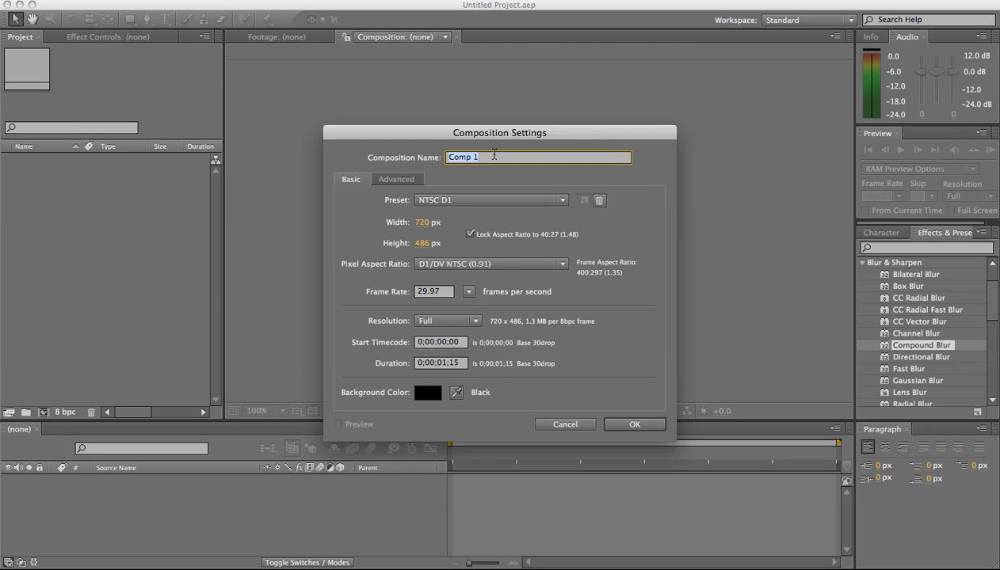
{"action": "type", "text": "Ani"}
{"action": "type", "text": "mated box"}
{"action": "key", "text": "Return"}
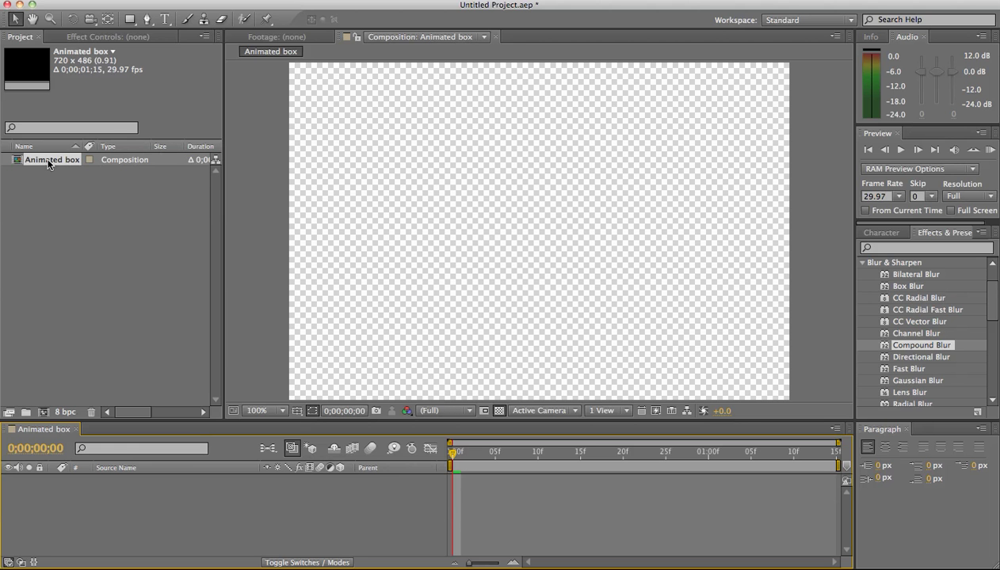
{"action": "left_click", "coordinate": [130, 19]}
{"action": "mouse_move", "coordinate": [292, 85]}
{"action": "left_mouse_down"}
{"action": "mouse_move", "coordinate": [339, 145]}
{"action": "mouse_move", "coordinate": [361, 129]}
{"action": "mouse_move", "coordinate": [342, 138]}
{"action": "mouse_move", "coordinate": [337, 124]}
{"action": "left_mouse_up"}
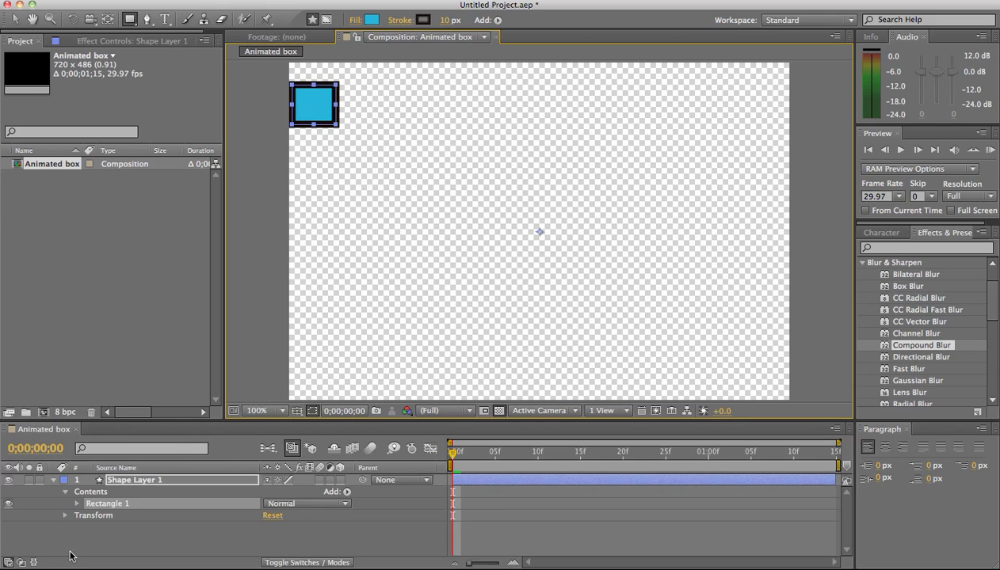
- Keyframe Shape Layer 1's Position at 0 and 1 second, moving the box to the right edge
{"action": "left_click", "coordinate": [111, 507]}
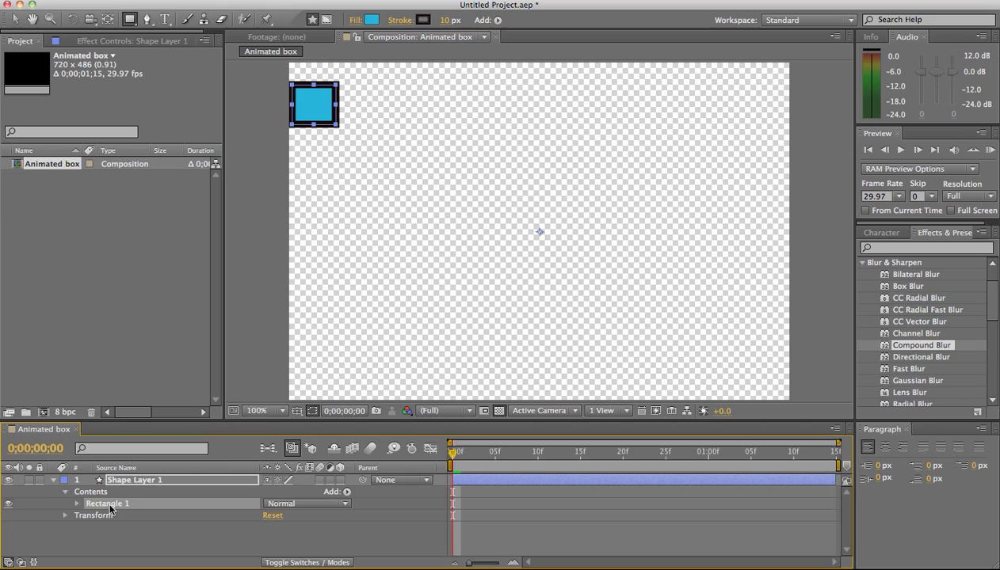
{"action": "key", "text": "p"}
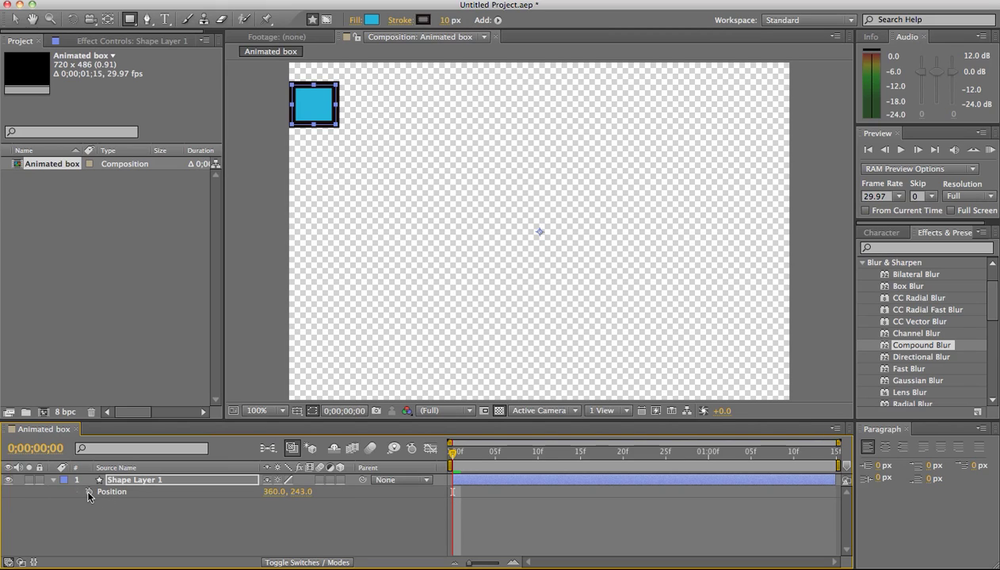
{"action": "left_click", "coordinate": [89, 492]}
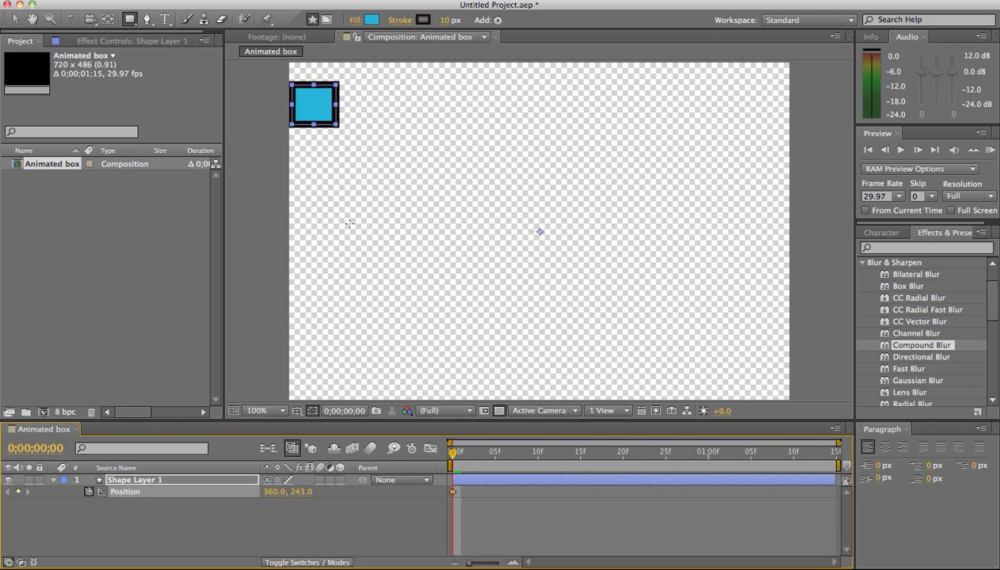
{"action": "left_click_drag", "start_coordinate": [453, 454], "coordinate": [691, 454]}
{"action": "key", "text": "Page_Down"}
{"action": "key", "text": "Page_Down"}
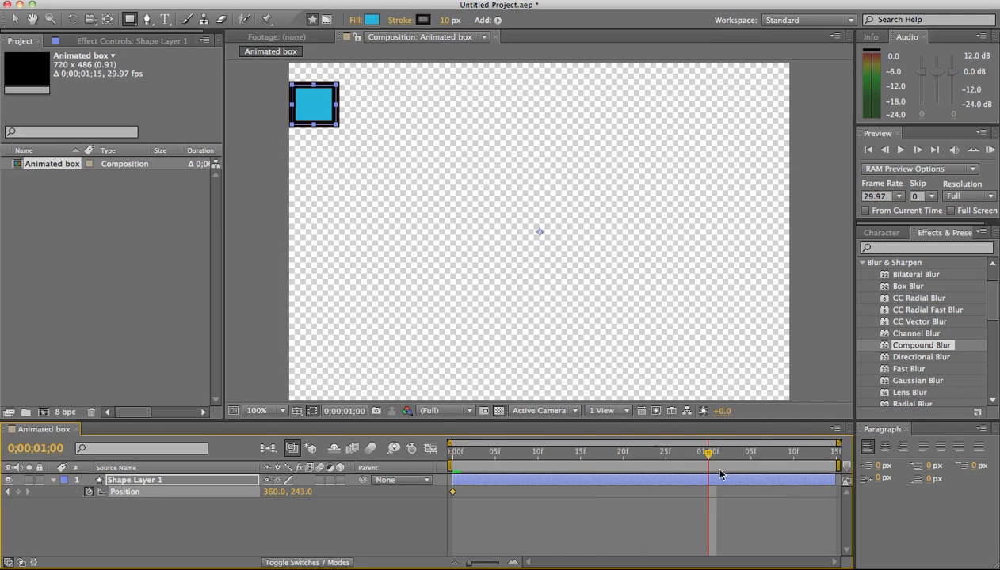
{"action": "key", "text": "v"}
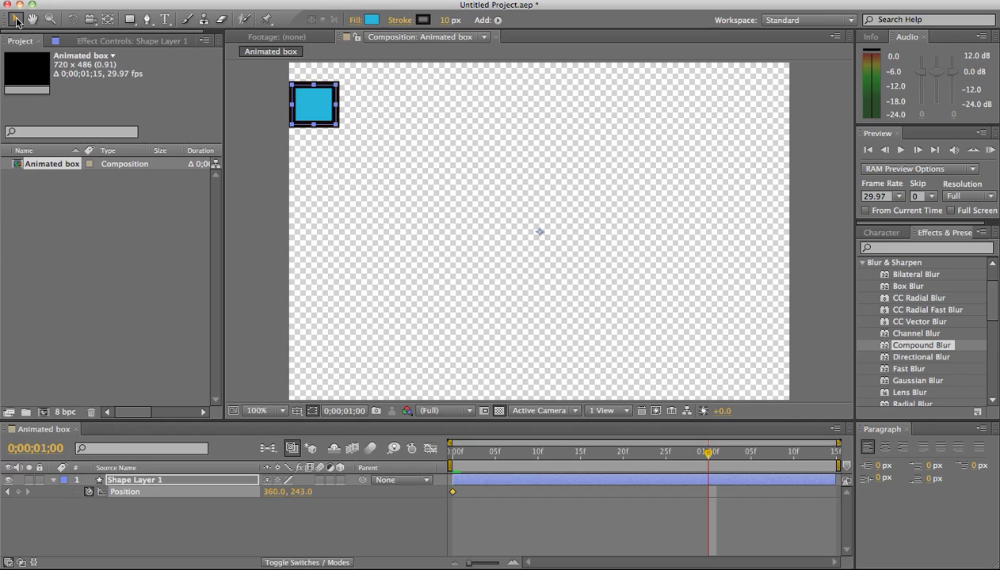
{"action": "left_click_drag", "start_coordinate": [334, 109], "coordinate": [763, 108]}
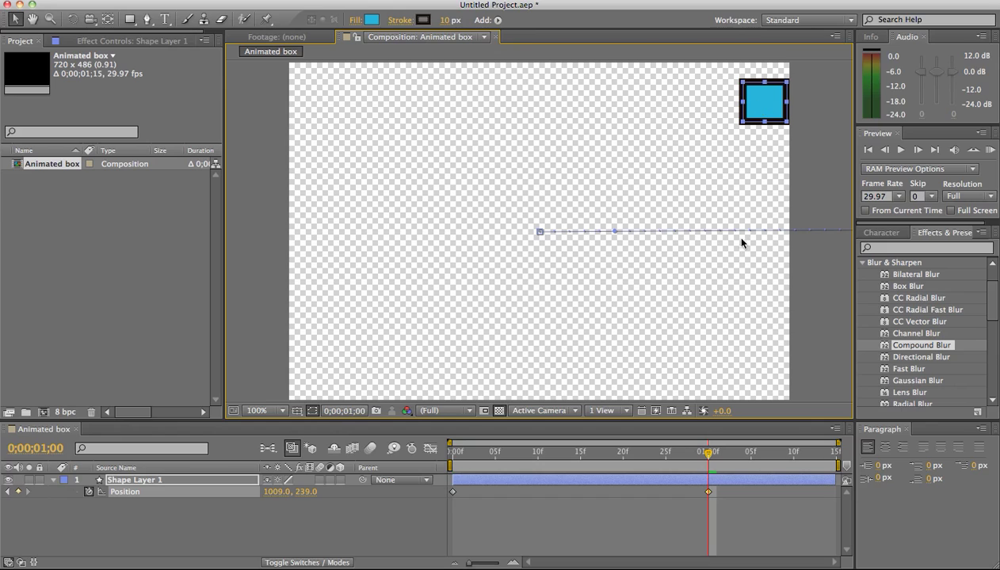
{"action": "left_click_drag", "start_coordinate": [706, 451], "coordinate": [446, 464]}
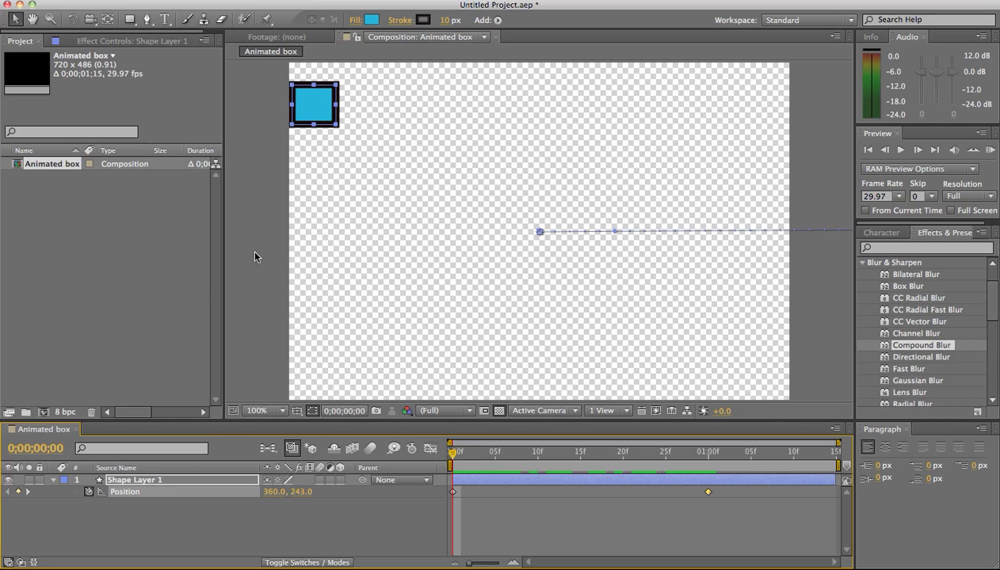
- Create a new 720 x 486, 29.97 fps composition named 'Multi boxes'
{"action": "left_click", "coordinate": [208, 3]}
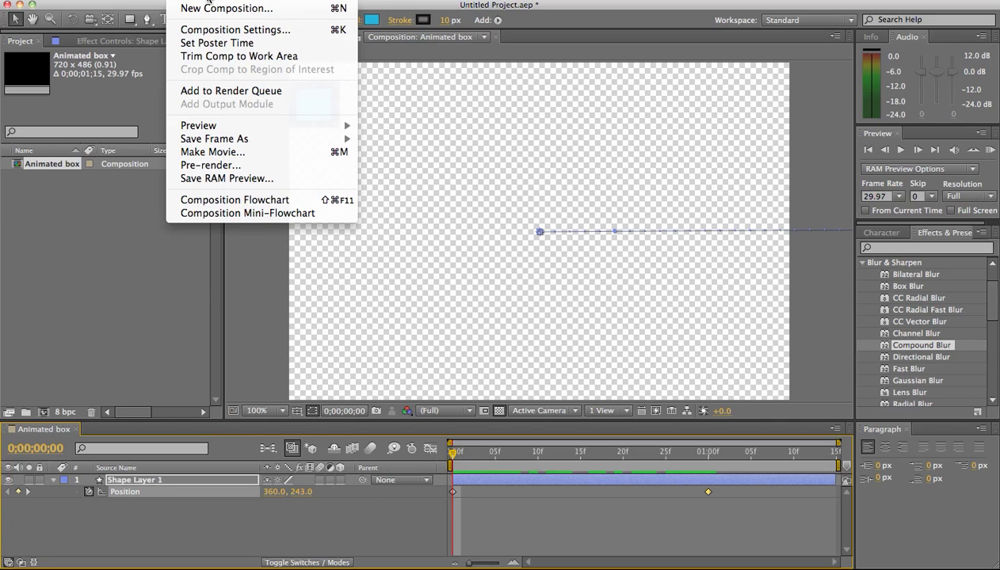
{"action": "left_click", "coordinate": [212, 7]}
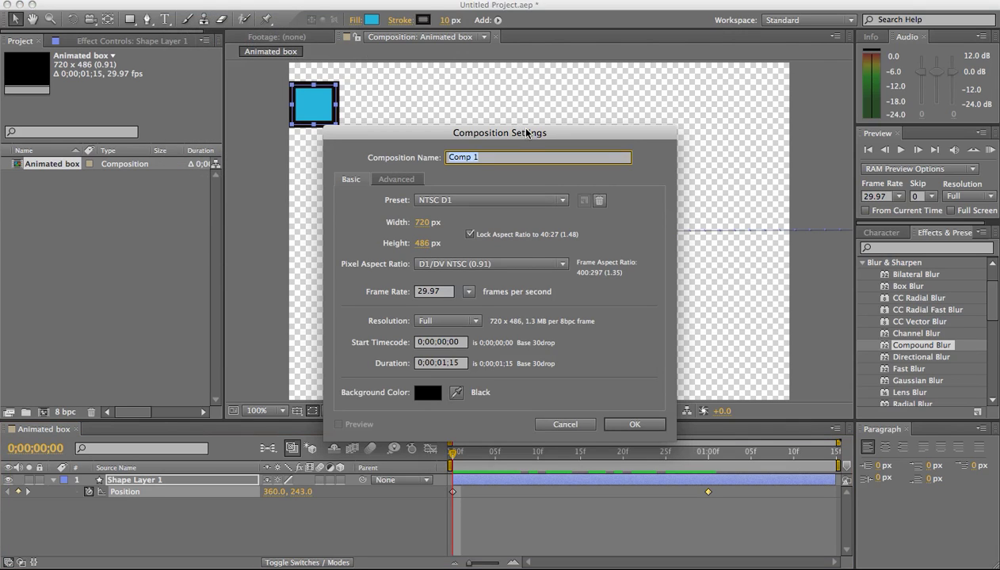
{"action": "key", "text": "BackSpace"}
{"action": "type", "text": "Multi boxes"}
{"action": "key", "text": "Return"}
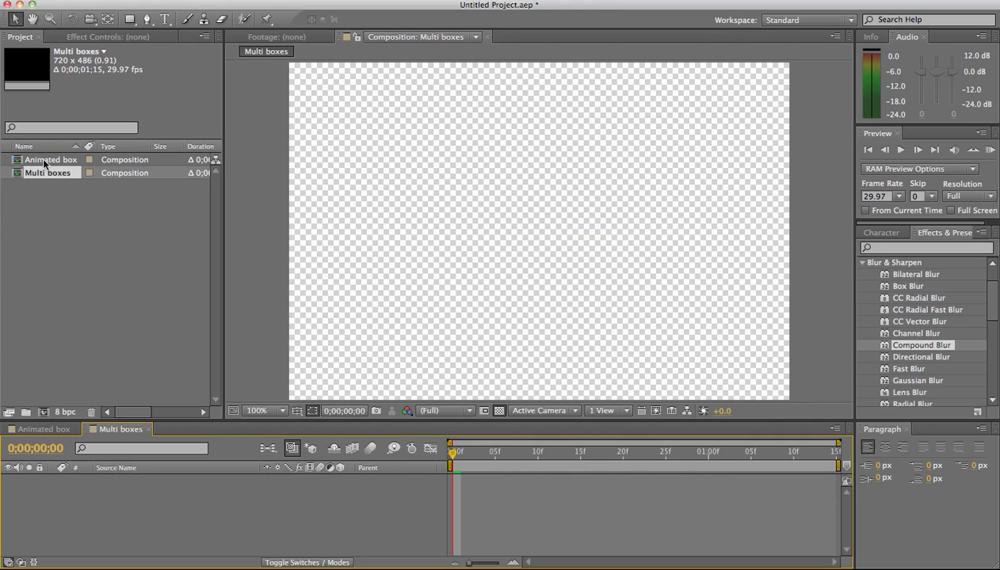
- Add Animated box to Multi boxes twice and move the second copy below the first
{"action": "left_click", "coordinate": [48, 161]}
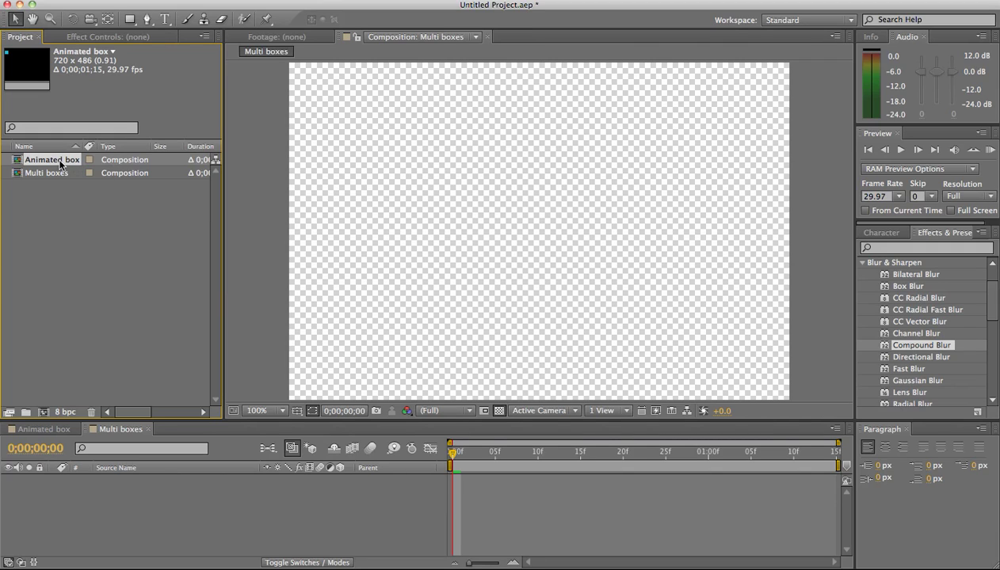
{"action": "left_click_drag", "start_coordinate": [111, 160], "coordinate": [132, 505]}
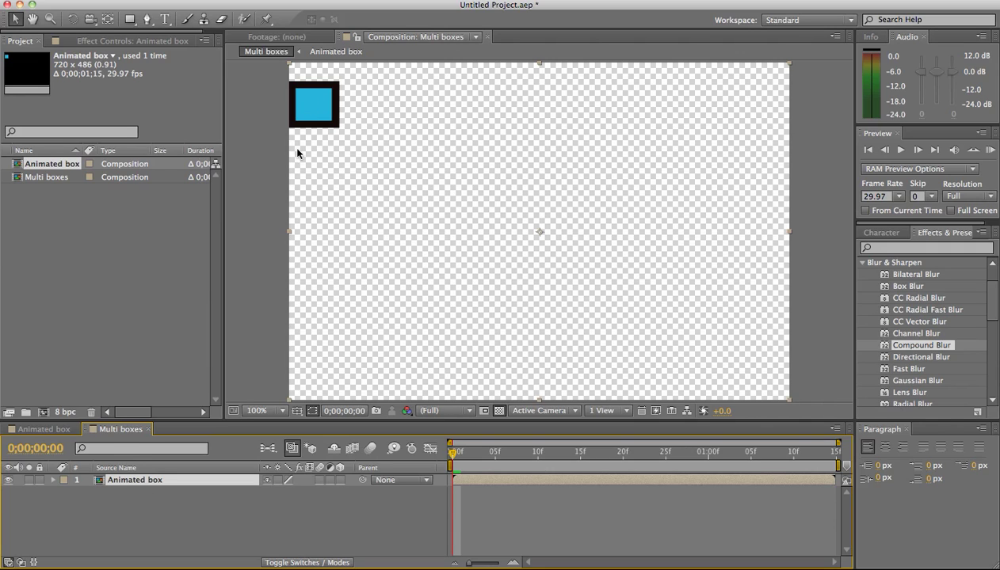
{"action": "left_click_drag", "start_coordinate": [52, 164], "coordinate": [84, 503]}
{"action": "left_click_drag", "start_coordinate": [327, 120], "coordinate": [332, 211]}
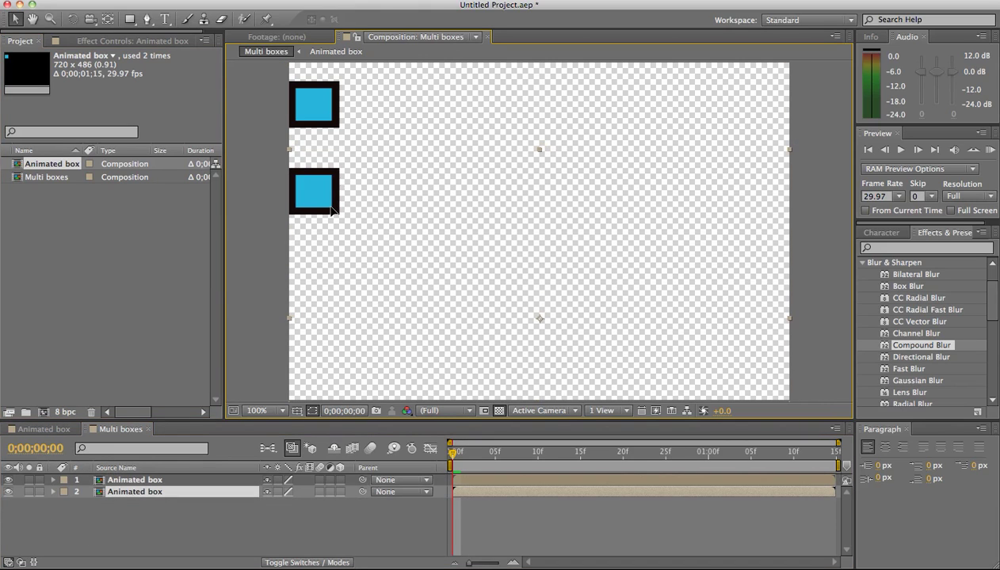
{"action": "key", "text": "Return"}
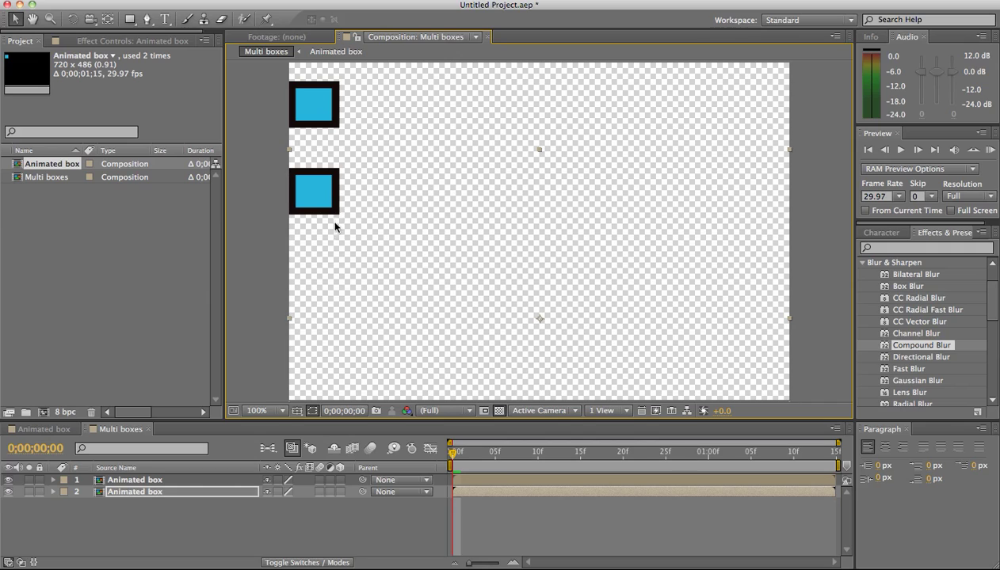
{"action": "left_click", "coordinate": [53, 178]}
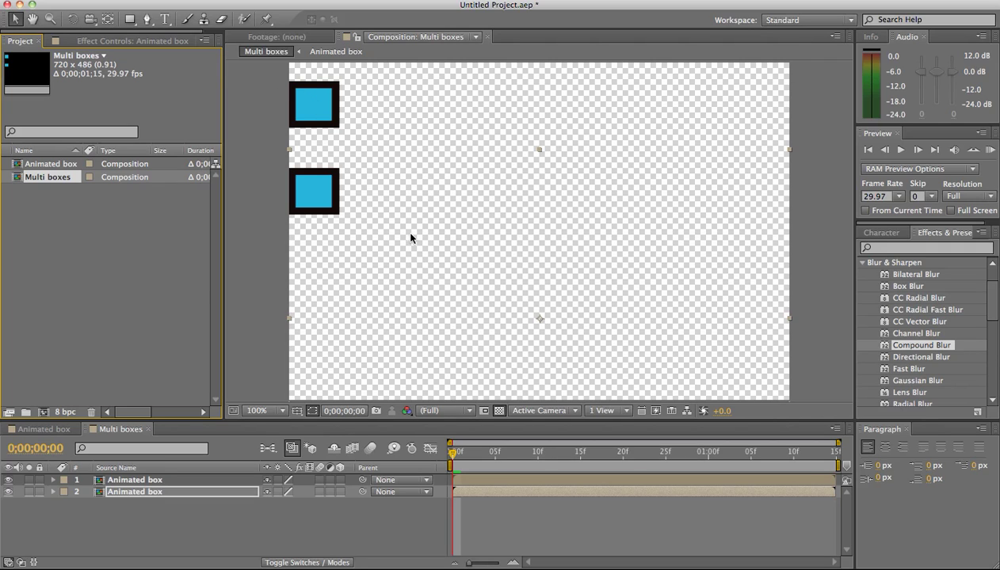
- Preview the two-box animation in Multi boxes and rewind toward the start
{"action": "key", "text": "space"}
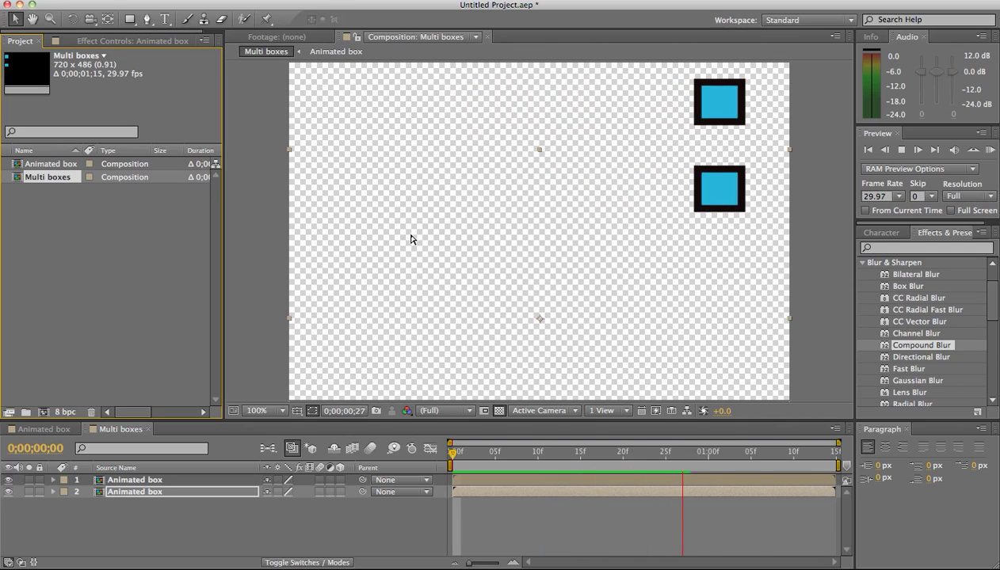
{"action": "key", "text": "space"}
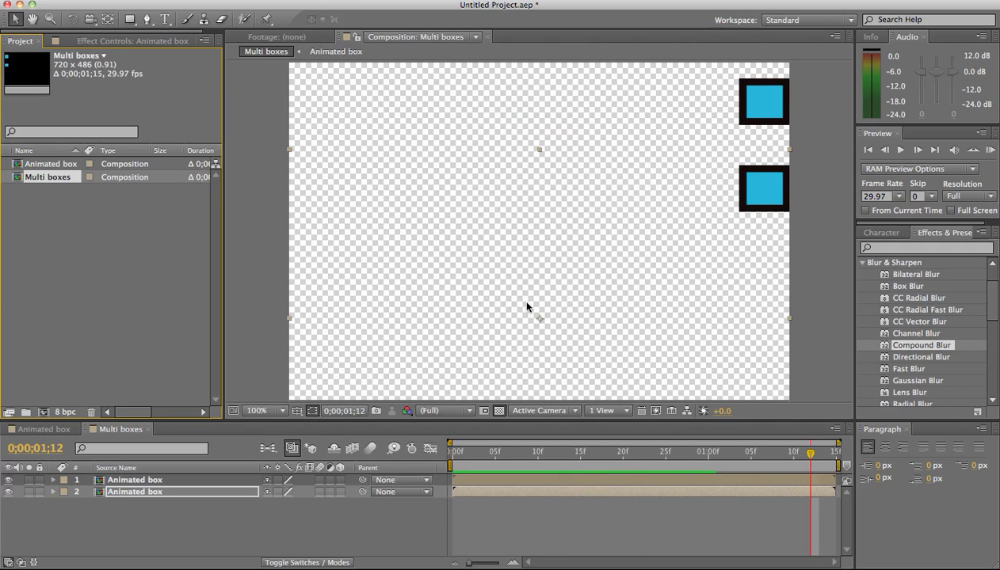
{"action": "left_click_drag", "start_coordinate": [809, 453], "coordinate": [452, 458]}
- Add a third Animated box layer below the second, preview it, and rewind to frame 0
{"action": "left_click_drag", "start_coordinate": [51, 164], "coordinate": [69, 501]}
{"action": "left_click_drag", "start_coordinate": [314, 175], "coordinate": [305, 354]}
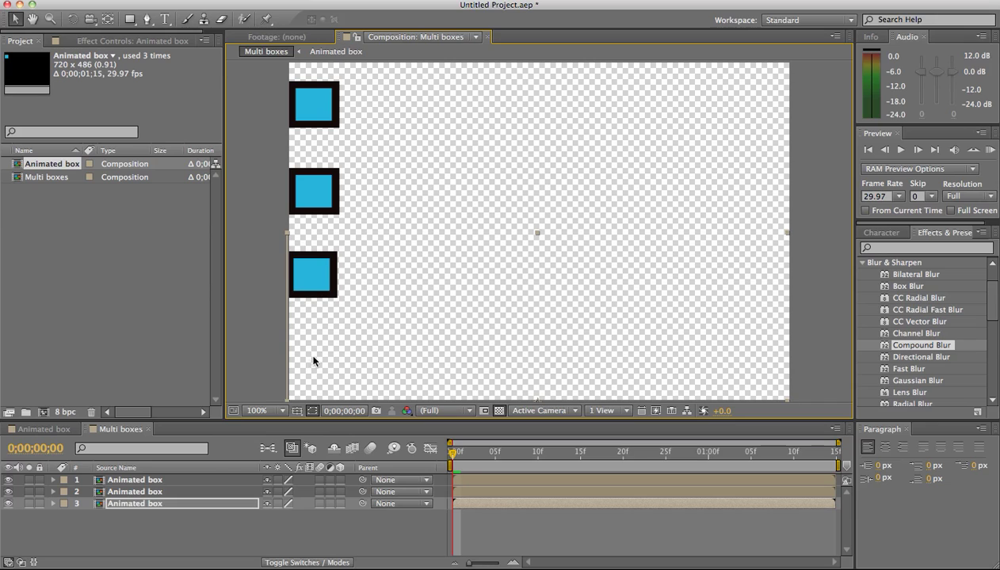
{"action": "key", "text": "space"}
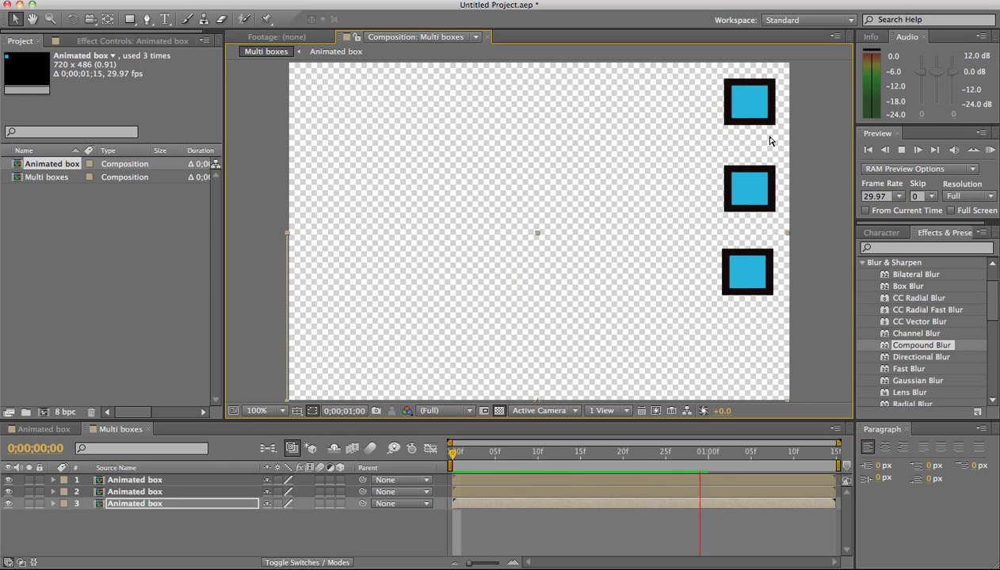
{"action": "key", "text": "space"}
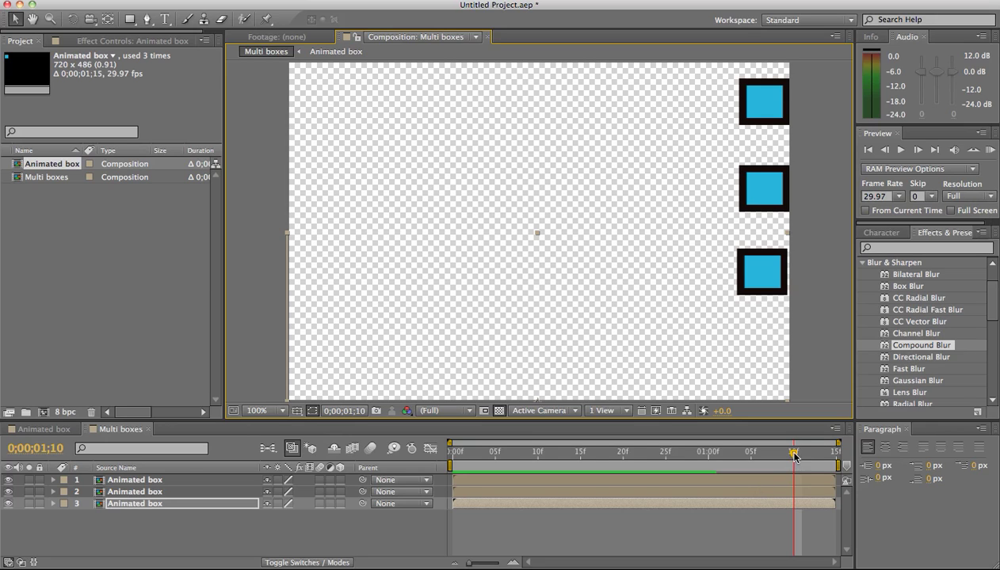
{"action": "left_click_drag", "start_coordinate": [793, 453], "coordinate": [432, 467]}
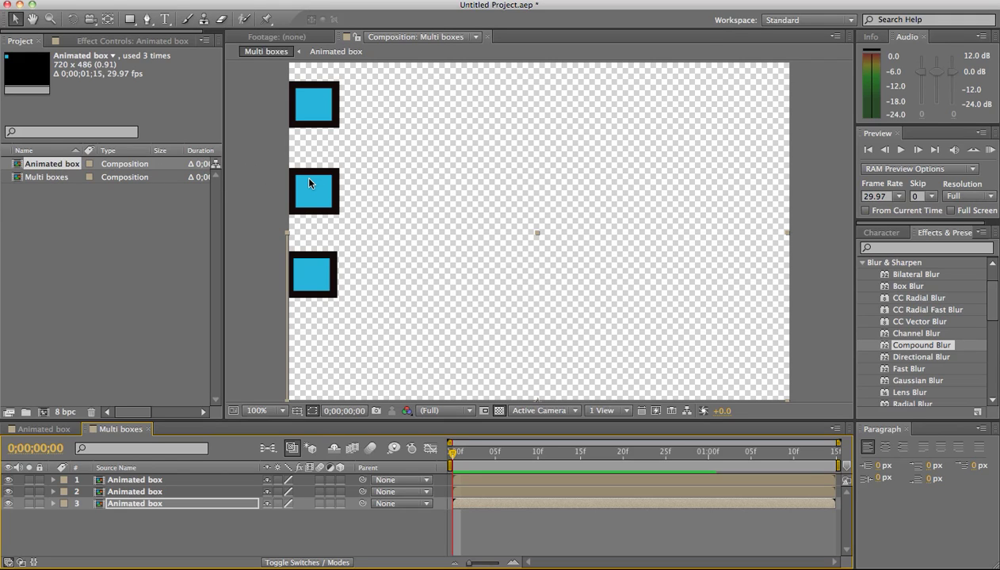
- Reopen the Animated box composition and bring up Animation > Keyframe Assistant
{"action": "double_click", "coordinate": [63, 165]}
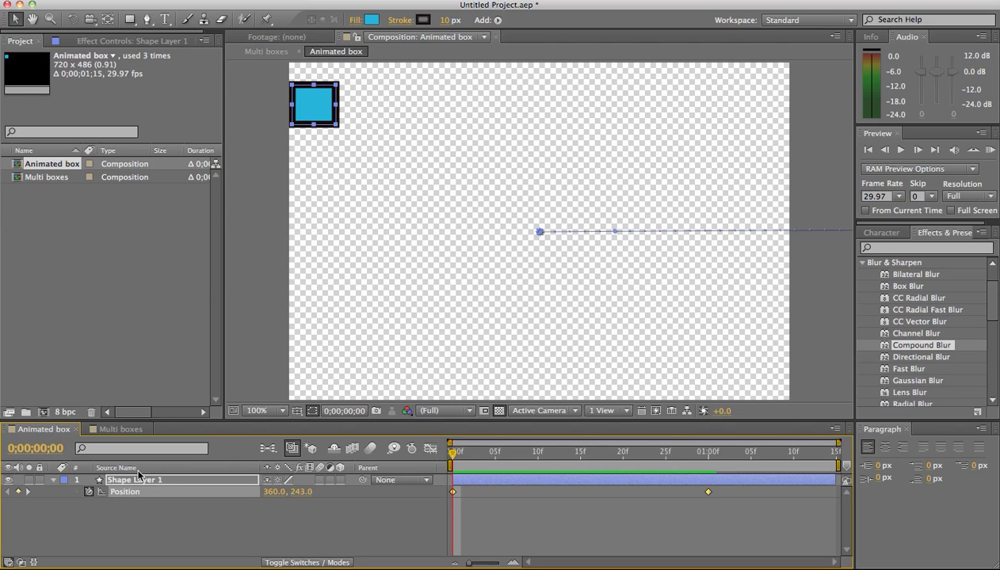
{"action": "left_click", "coordinate": [345, 2]}
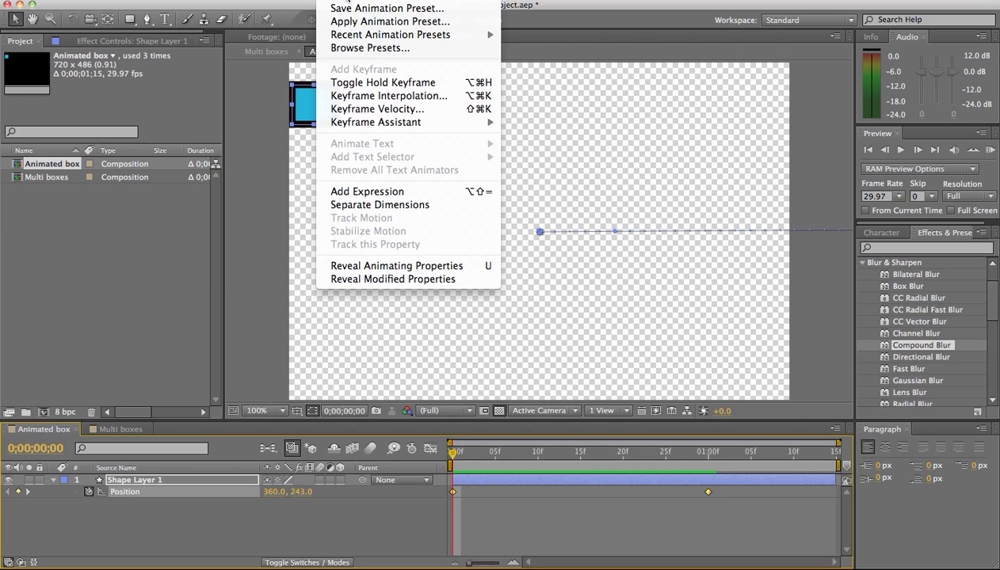
{"action": "mouse_move", "coordinate": [392, 123]}
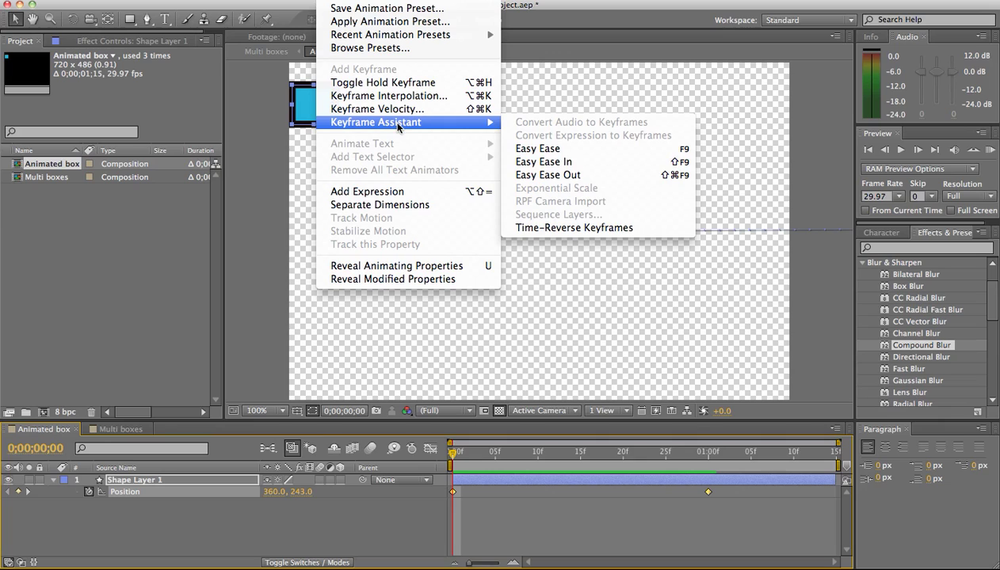
- Apply Easy Ease to the Position keyframes, then preview the three boxes in Multi boxes
{"action": "left_click", "coordinate": [546, 150]}
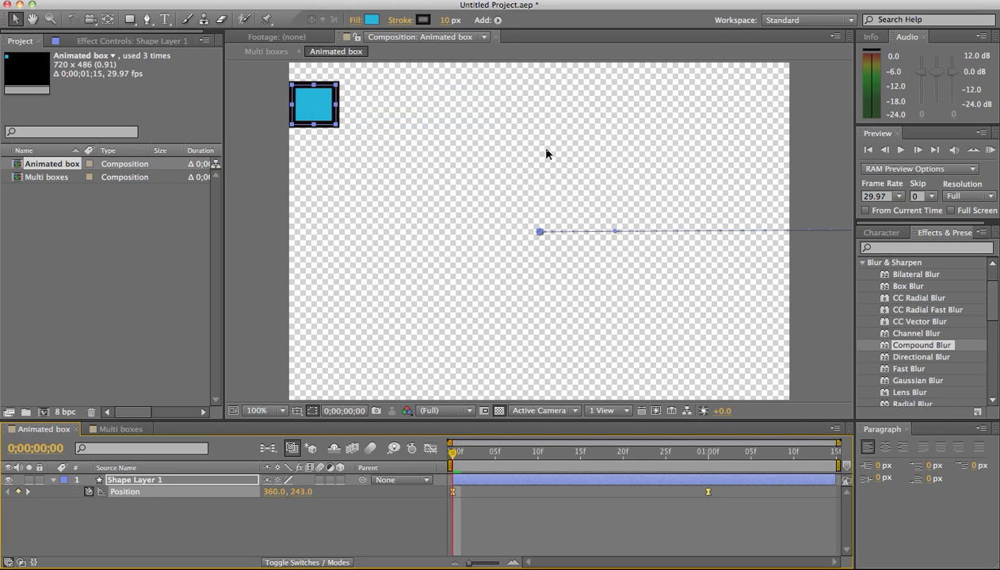
{"action": "double_click", "coordinate": [52, 178]}
{"action": "key", "text": "space"}
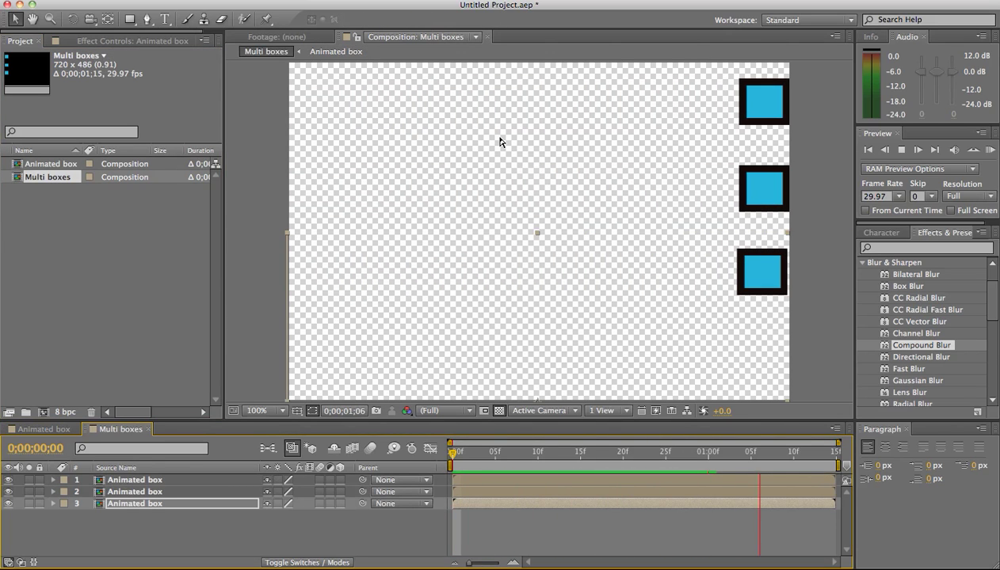
{"action": "key", "text": "space"}
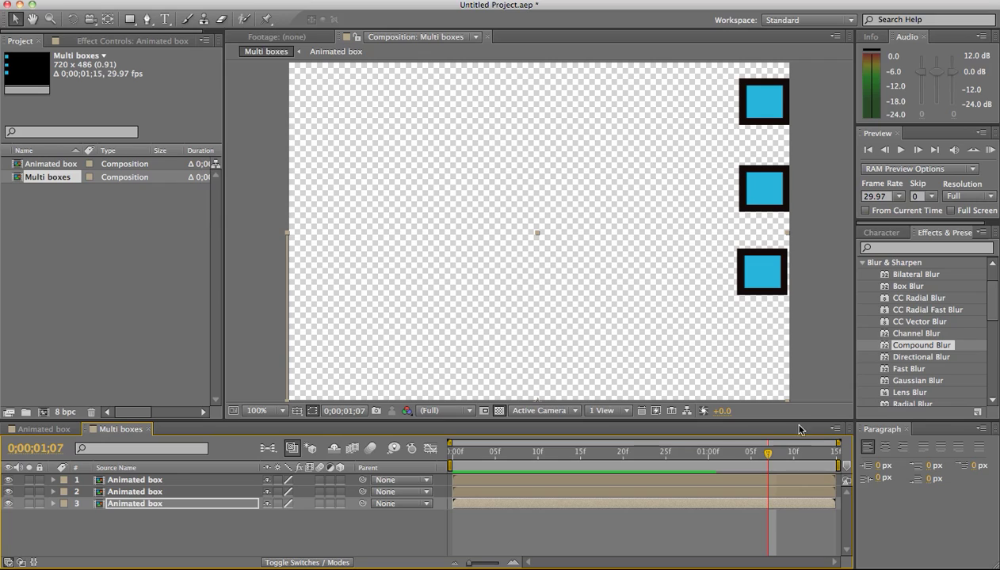
{"action": "left_click_drag", "start_coordinate": [768, 453], "coordinate": [349, 447]}
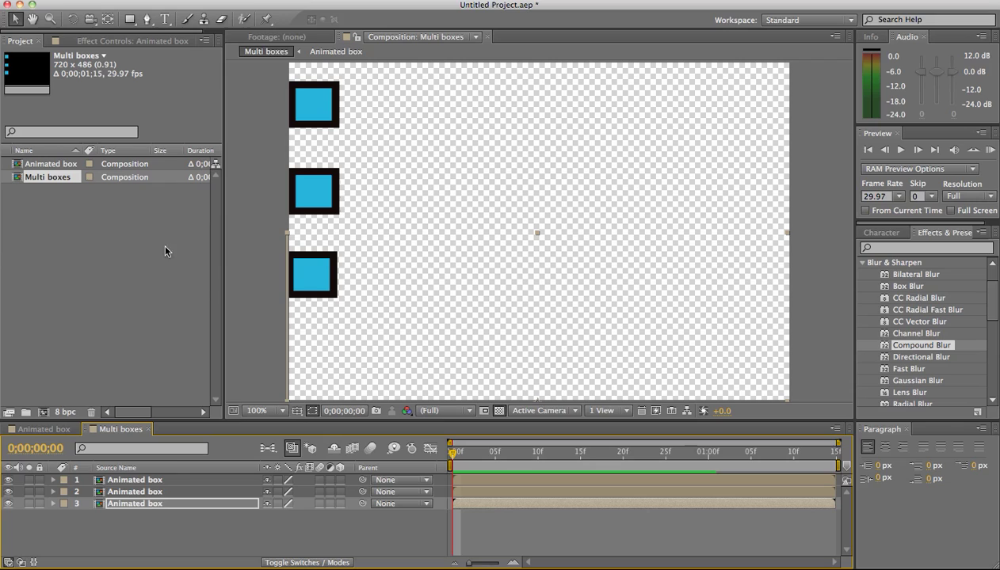
- In Animated box, add a Position keyframe at frame 15 dipping the box down to (683.5, 292.0)
{"action": "left_click", "coordinate": [56, 164]}
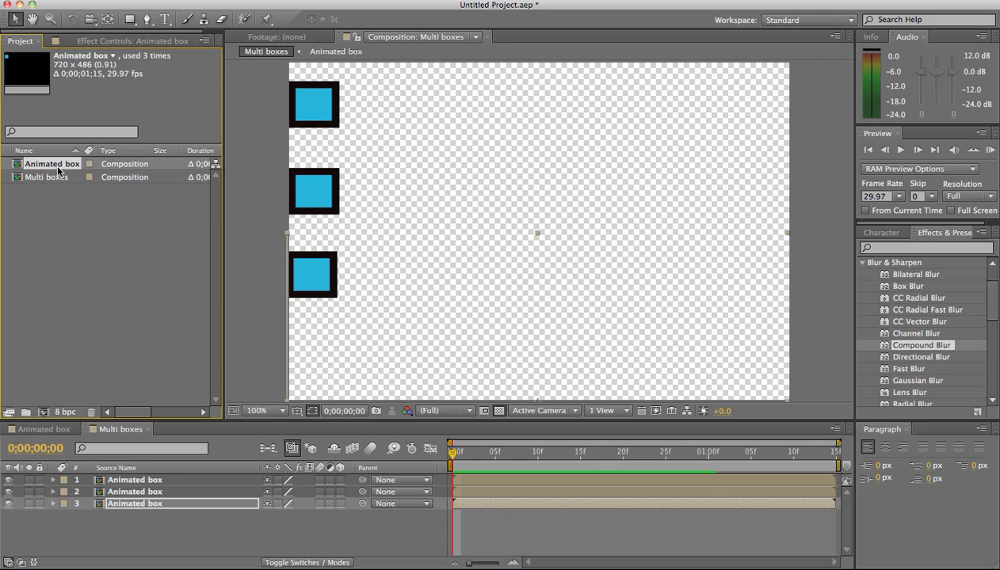
{"action": "double_click", "coordinate": [58, 168]}
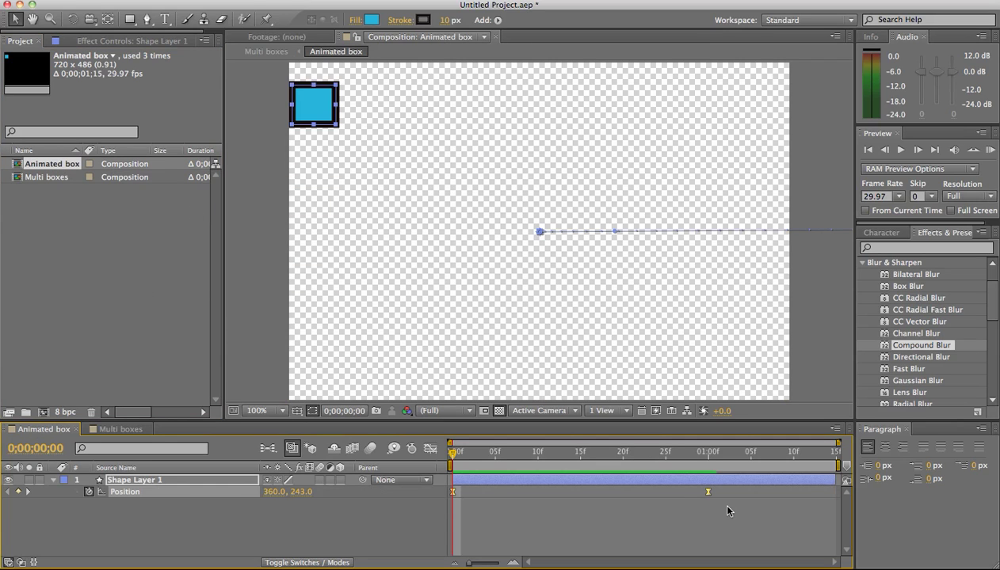
{"action": "left_click_drag", "start_coordinate": [469, 454], "coordinate": [580, 455]}
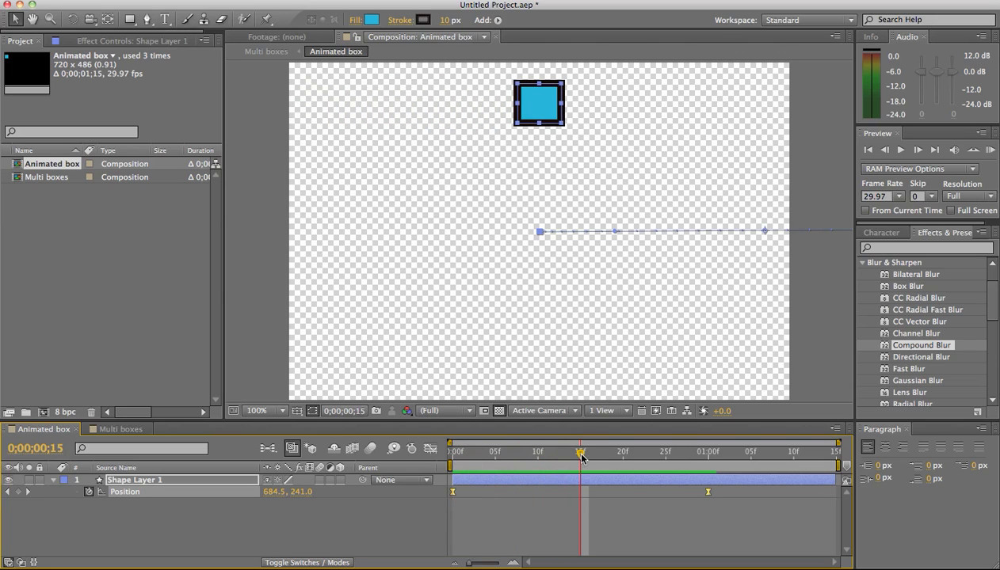
{"action": "left_click_drag", "start_coordinate": [543, 113], "coordinate": [543, 149]}
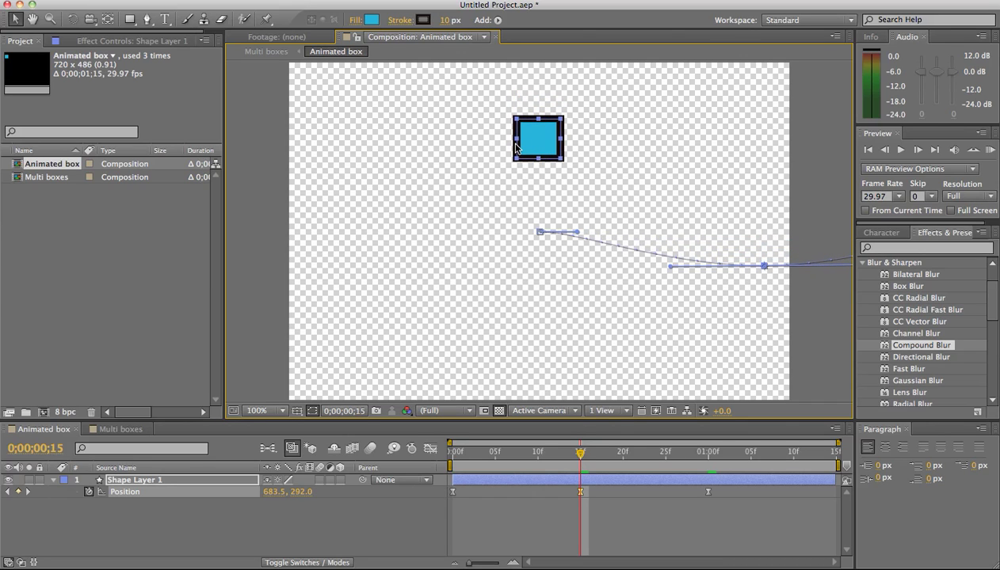
{"action": "double_click", "coordinate": [47, 179]}
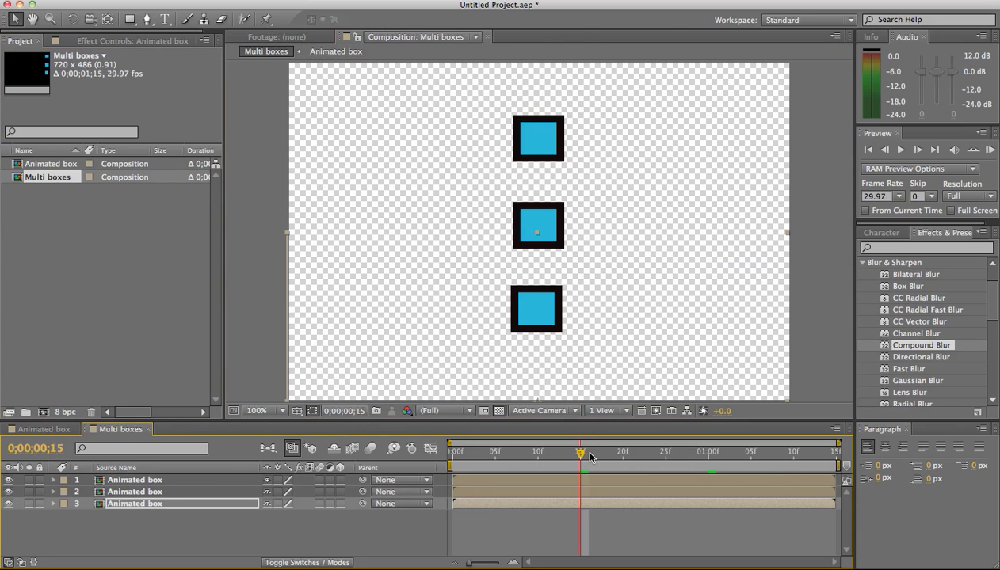
{"action": "left_click_drag", "start_coordinate": [583, 451], "coordinate": [572, 451]}
{"action": "key", "text": "KP_0"}
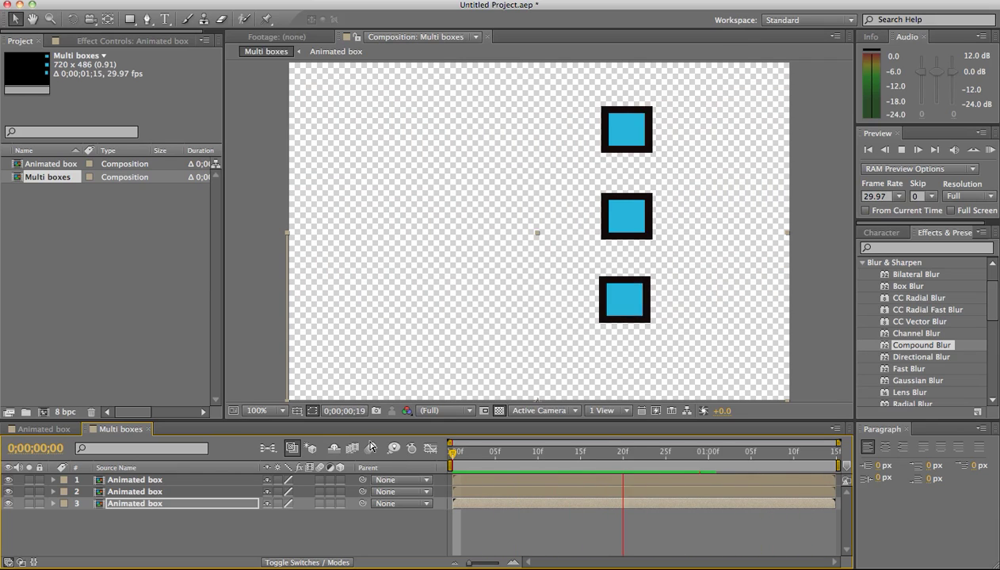
{"action": "key", "text": "space"}
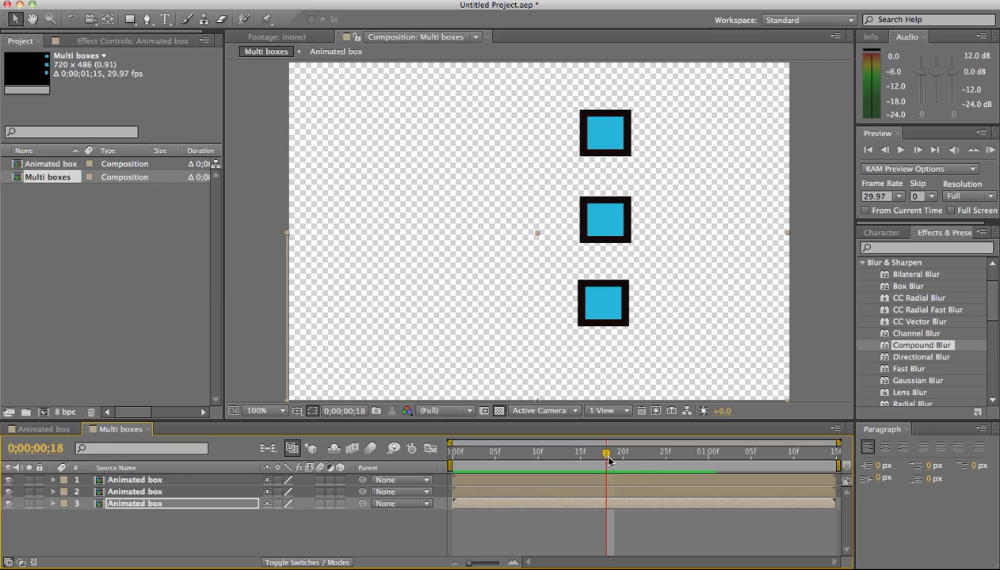
{"action": "left_click_drag", "start_coordinate": [605, 453], "coordinate": [486, 462]}
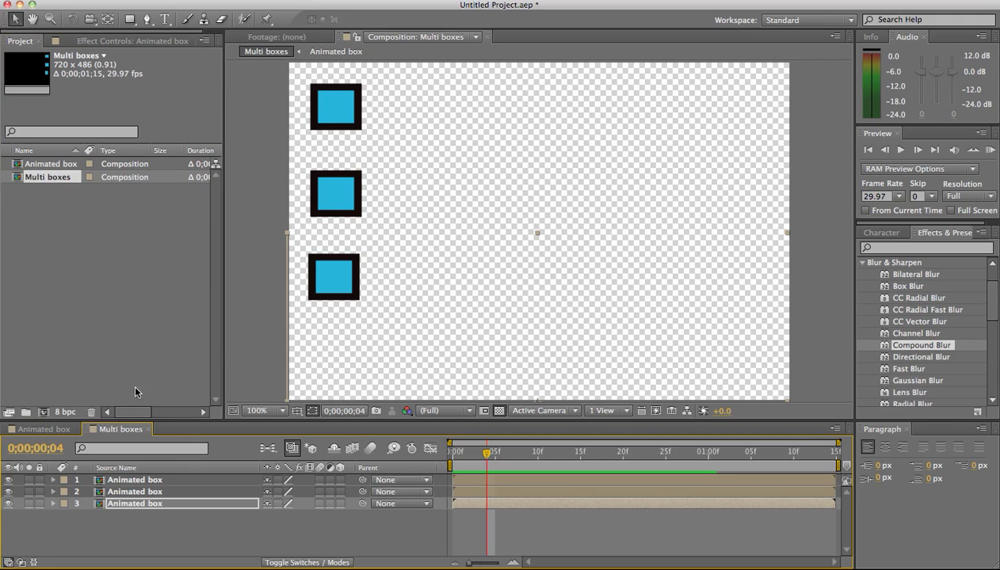
- Create a new 720 x 486, 29.97 fps composition named 'many more boxes'
{"action": "left_click", "coordinate": [88, 215]}
{"action": "left_click", "coordinate": [212, 2]}
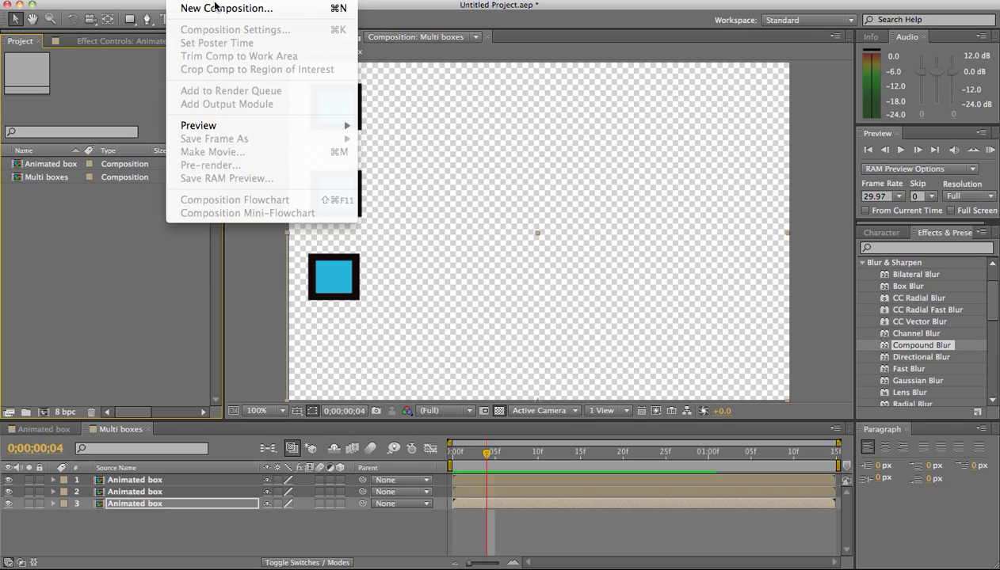
{"action": "left_click", "coordinate": [222, 8]}
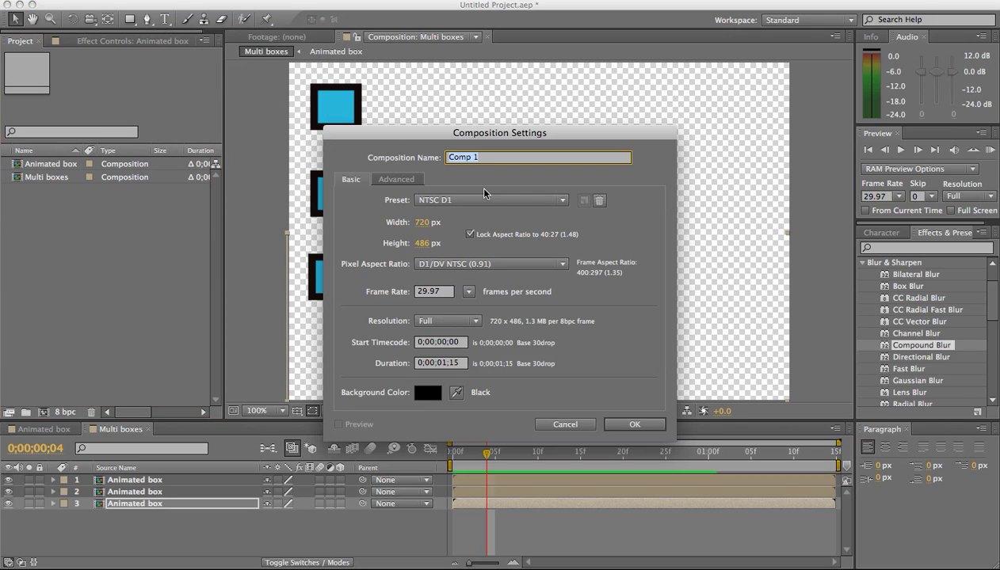
{"action": "type", "text": "many more boxes"}
{"action": "key", "text": "Return"}
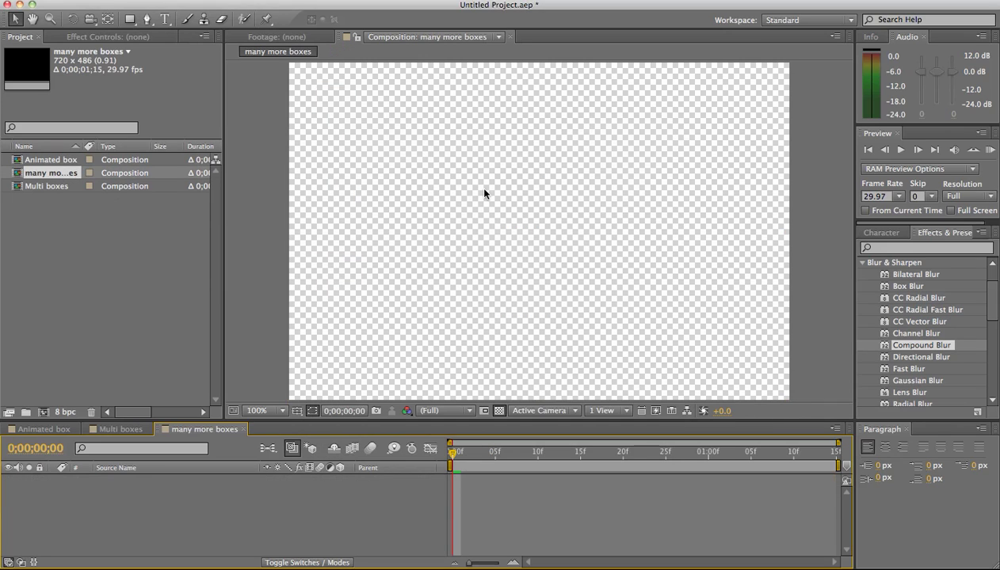
- Add Multi boxes as two layers in the many more boxes composition
{"action": "left_click", "coordinate": [54, 183]}
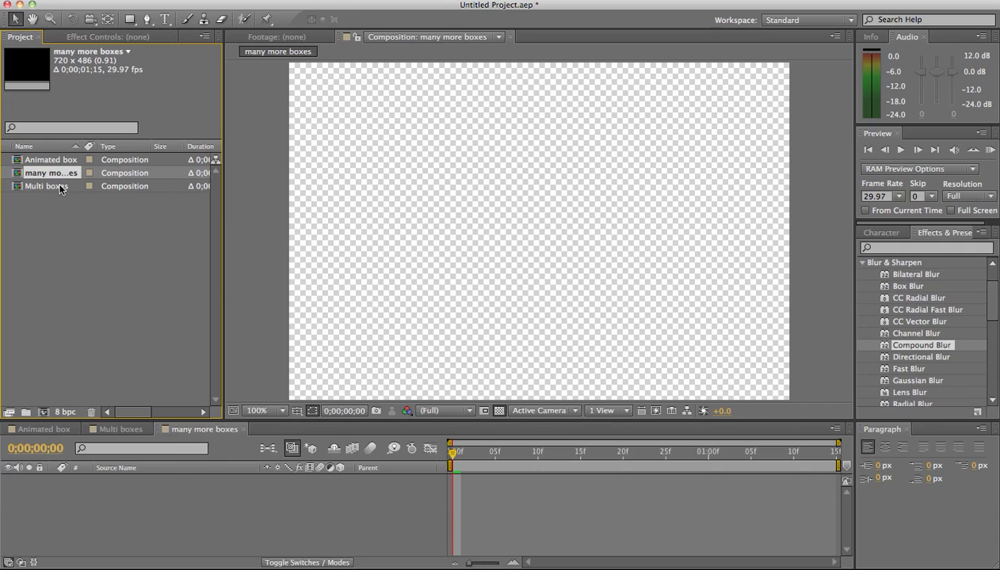
{"action": "left_click_drag", "start_coordinate": [55, 185], "coordinate": [102, 479]}
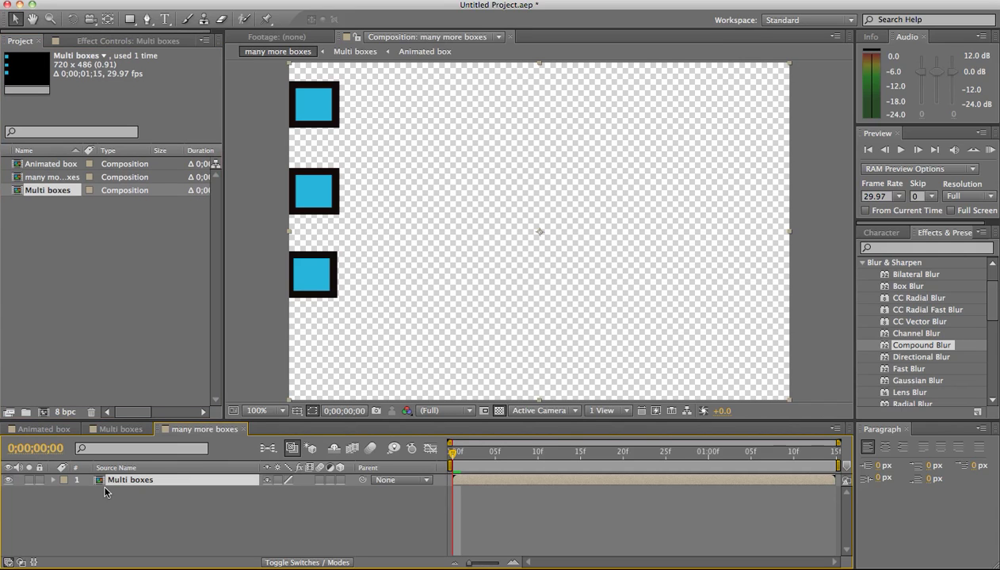
{"action": "left_click_drag", "start_coordinate": [54, 196], "coordinate": [81, 514]}
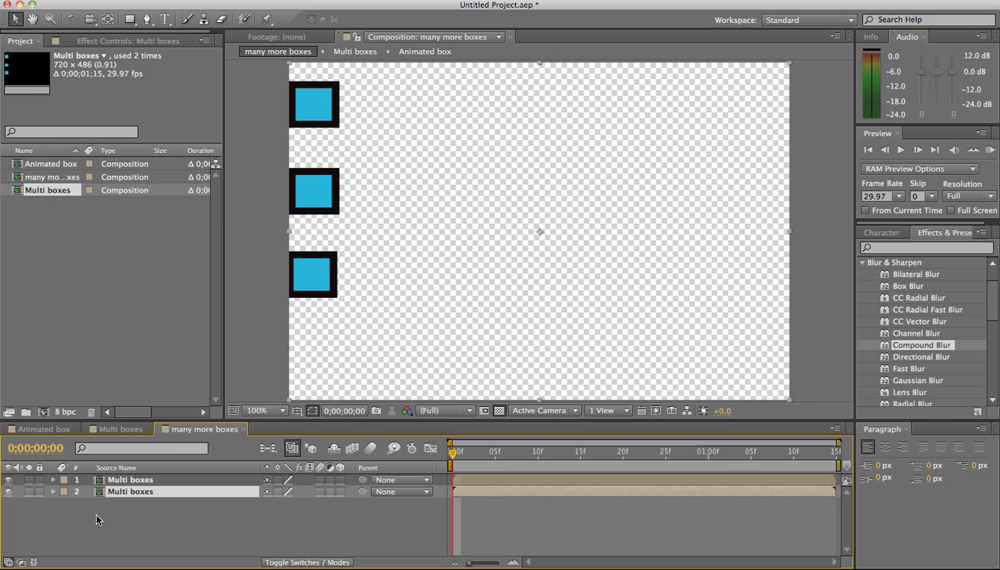
- Move and rescale the second Multi boxes layer into an offset right-hand column, then preview
{"action": "left_click_drag", "start_coordinate": [304, 270], "coordinate": [495, 288]}
{"action": "left_click_drag", "start_coordinate": [631, 252], "coordinate": [412, 252]}
{"action": "left_click_drag", "start_coordinate": [758, 255], "coordinate": [226, 250]}
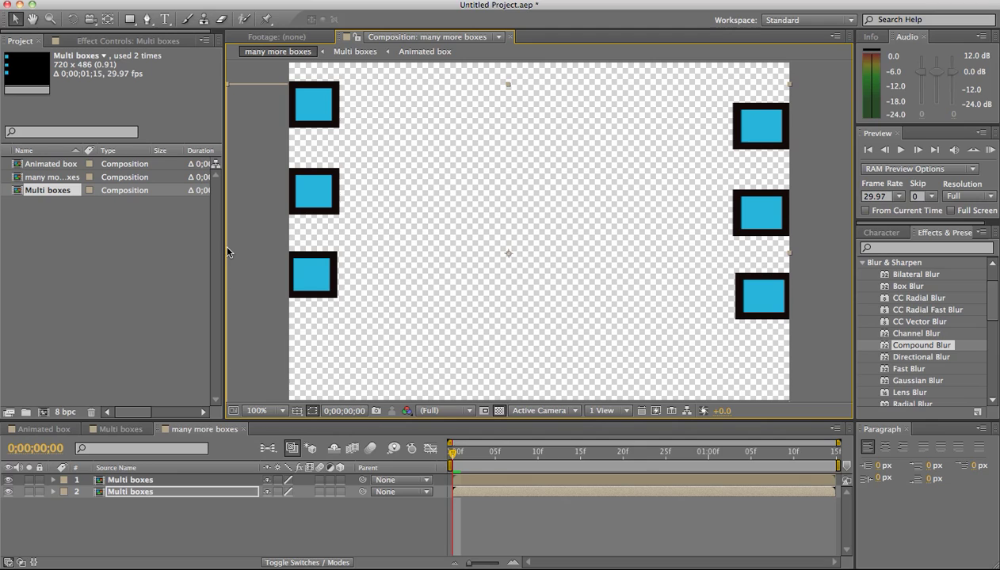
{"action": "left_click_drag", "start_coordinate": [316, 215], "coordinate": [315, 251]}
{"action": "key", "text": "space"}
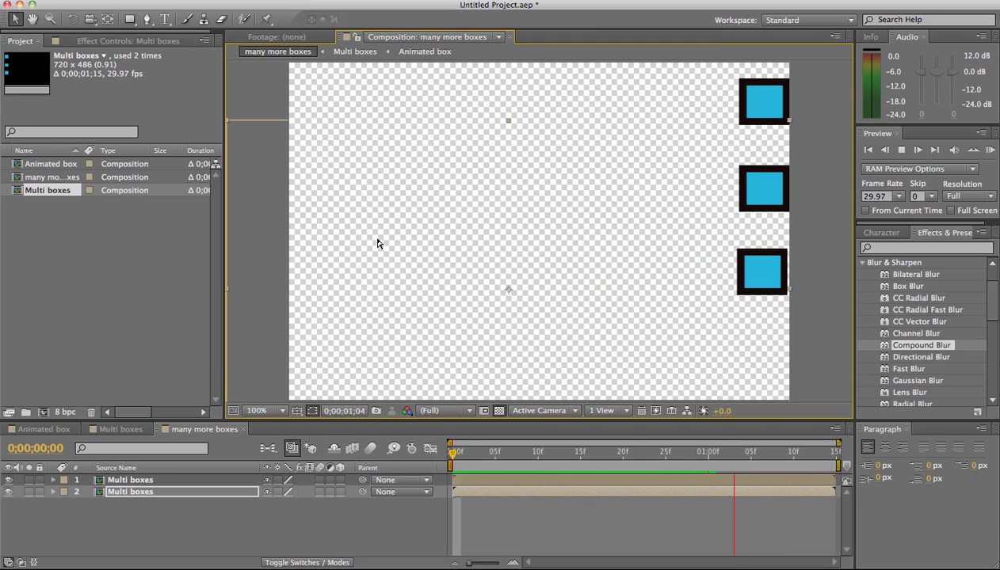
- Duplicate the Multi boxes layer, squeeze the copy into a narrow column right of the others, and preview
{"action": "right_click", "coordinate": [135, 480]}
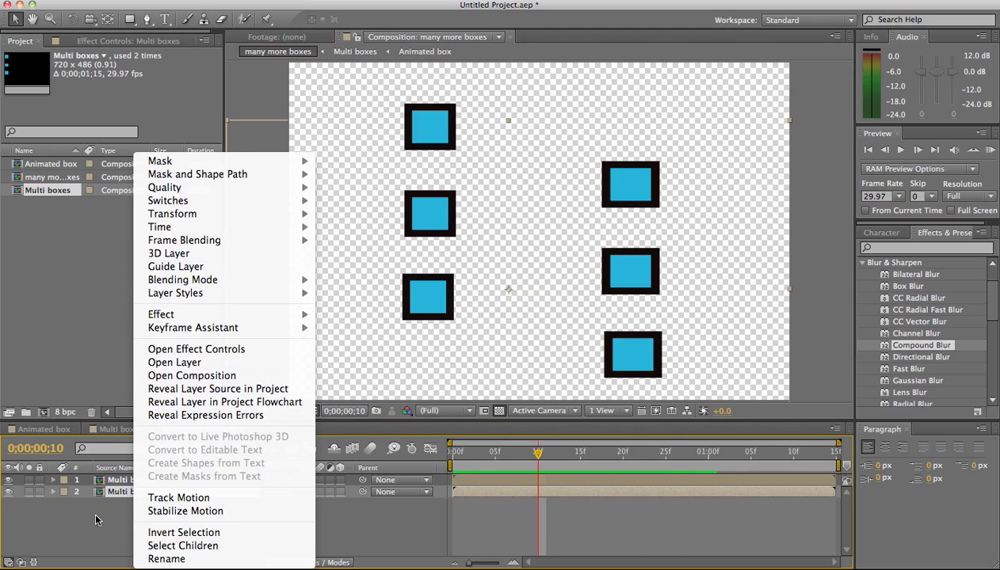
{"action": "left_click", "coordinate": [115, 499]}
{"action": "key", "text": "ctrl+d"}
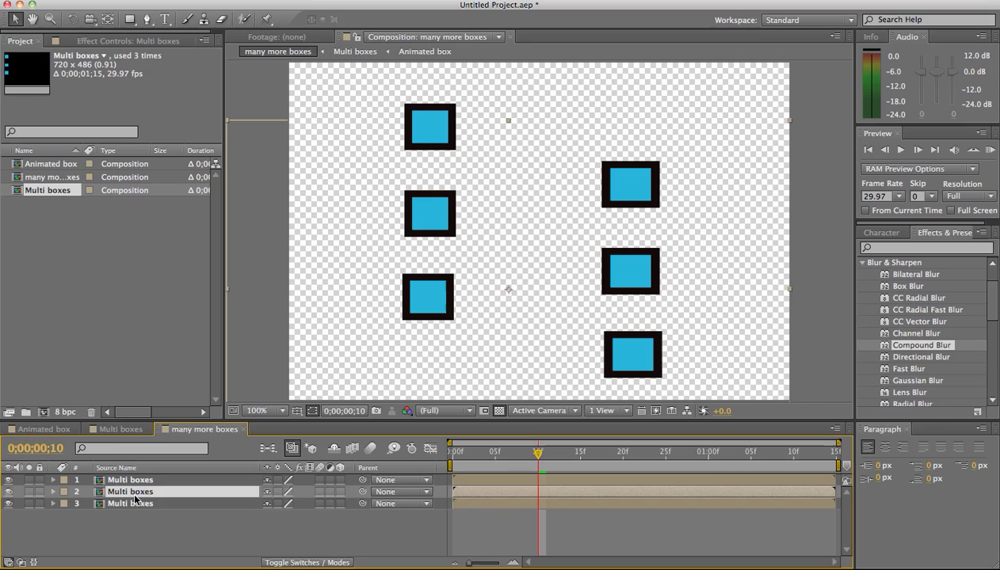
{"action": "left_click_drag", "start_coordinate": [229, 161], "coordinate": [344, 161]}
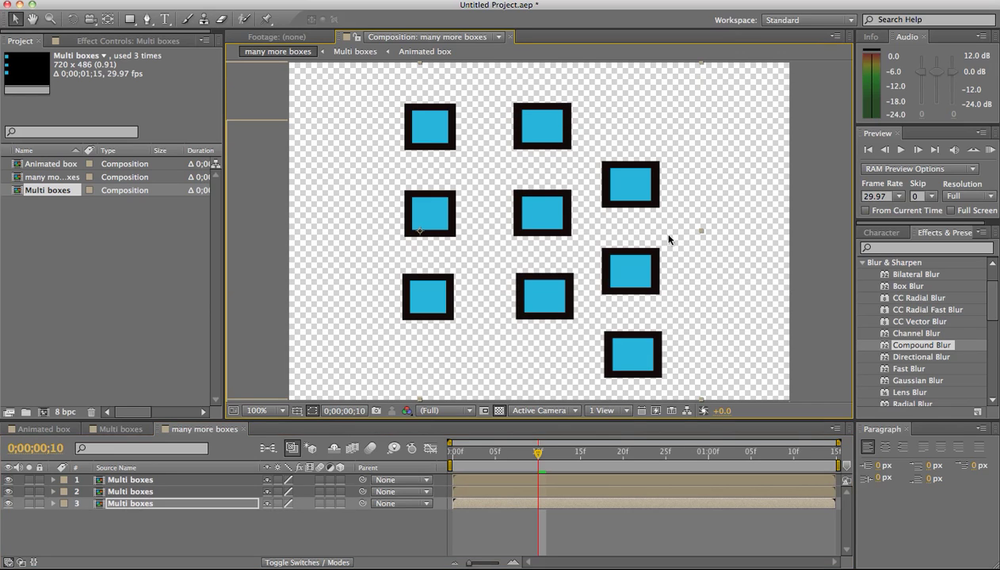
{"action": "left_click_drag", "start_coordinate": [702, 232], "coordinate": [305, 235]}
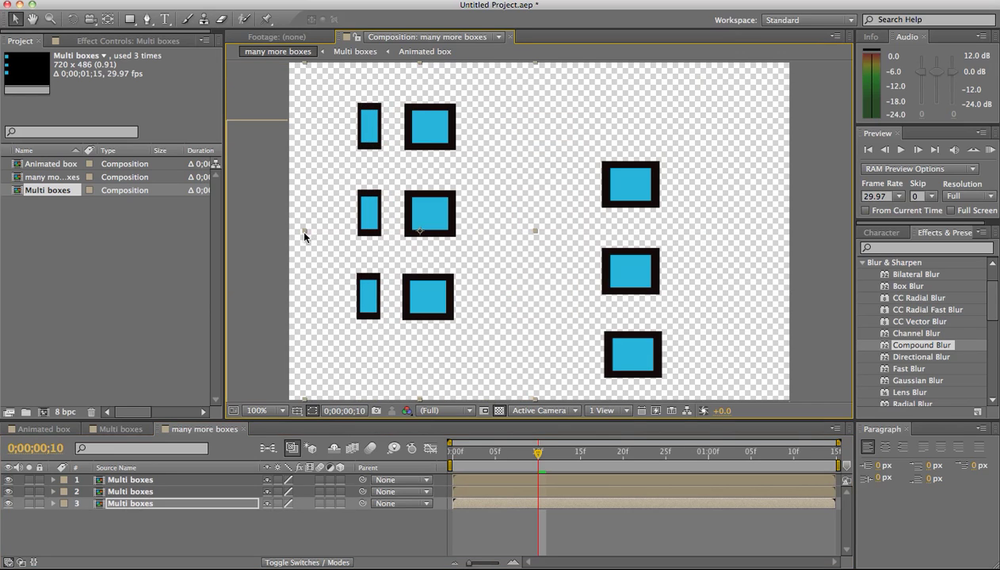
{"action": "left_click_drag", "start_coordinate": [370, 225], "coordinate": [535, 225]}
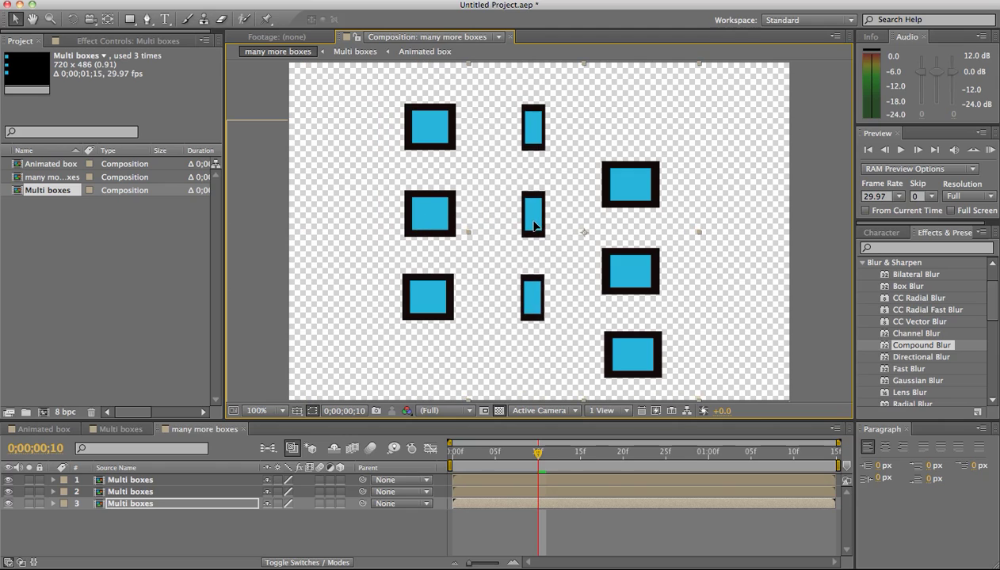
{"action": "key", "text": "space"}
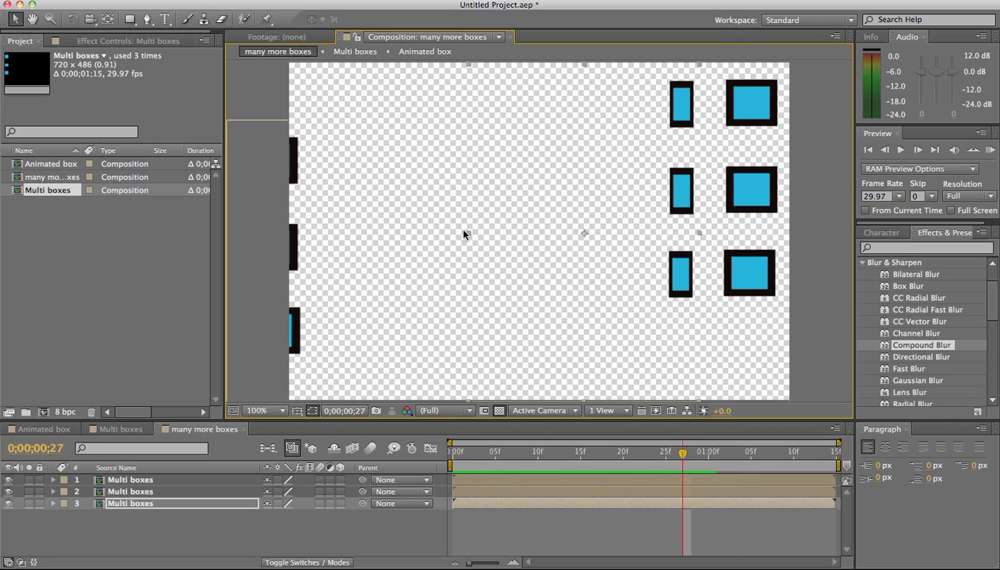
- Stretch the middle column's boxes back to squares and shift it left and down toward frame center
{"action": "left_click_drag", "start_coordinate": [671, 198], "coordinate": [557, 210]}
{"action": "left_click_drag", "start_coordinate": [583, 248], "coordinate": [698, 247]}
{"action": "left_click_drag", "start_coordinate": [662, 208], "coordinate": [523, 230]}
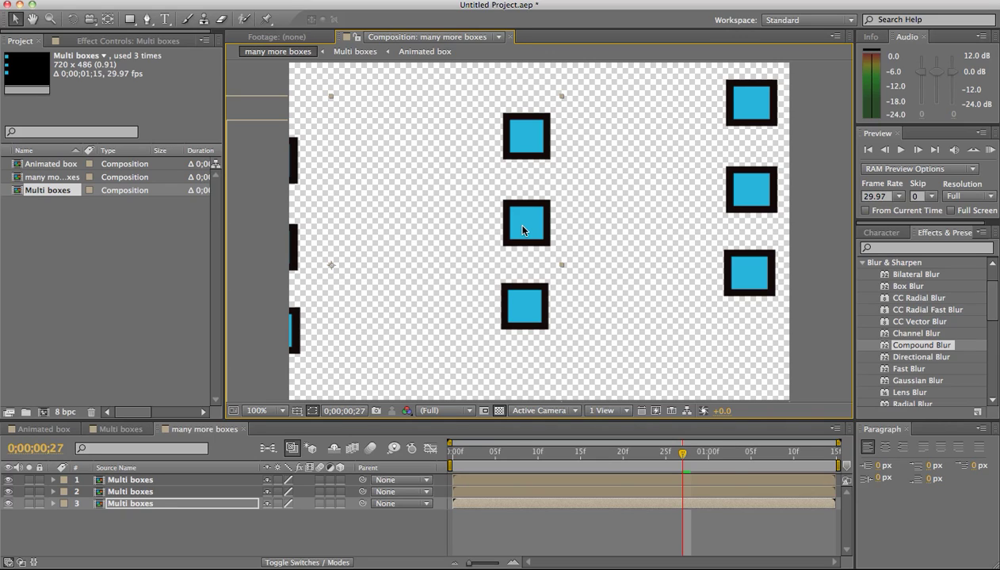
- Double-click a Multi boxes layer to reopen its source comp with the three stacked blue boxes
{"action": "double_click", "coordinate": [522, 230]}
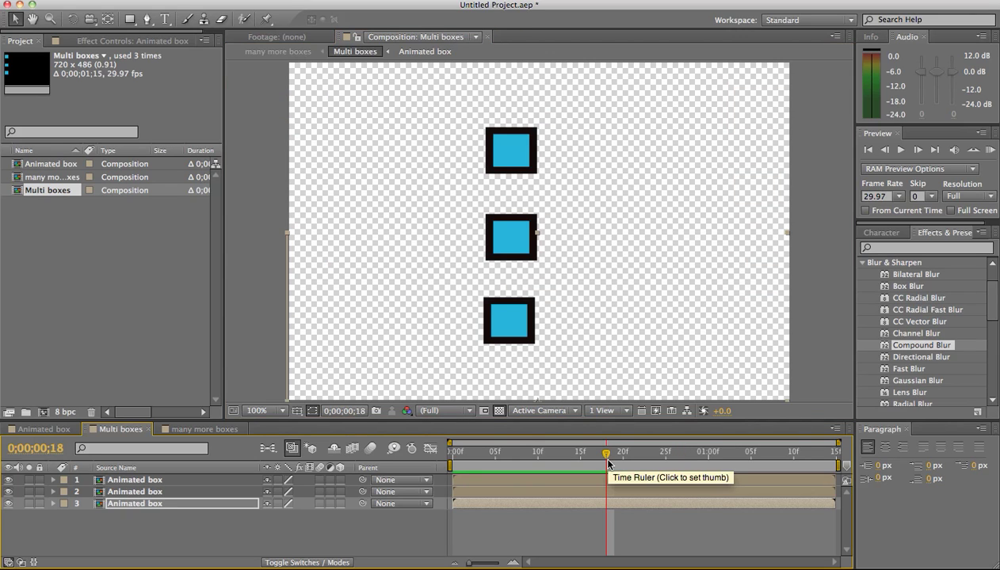